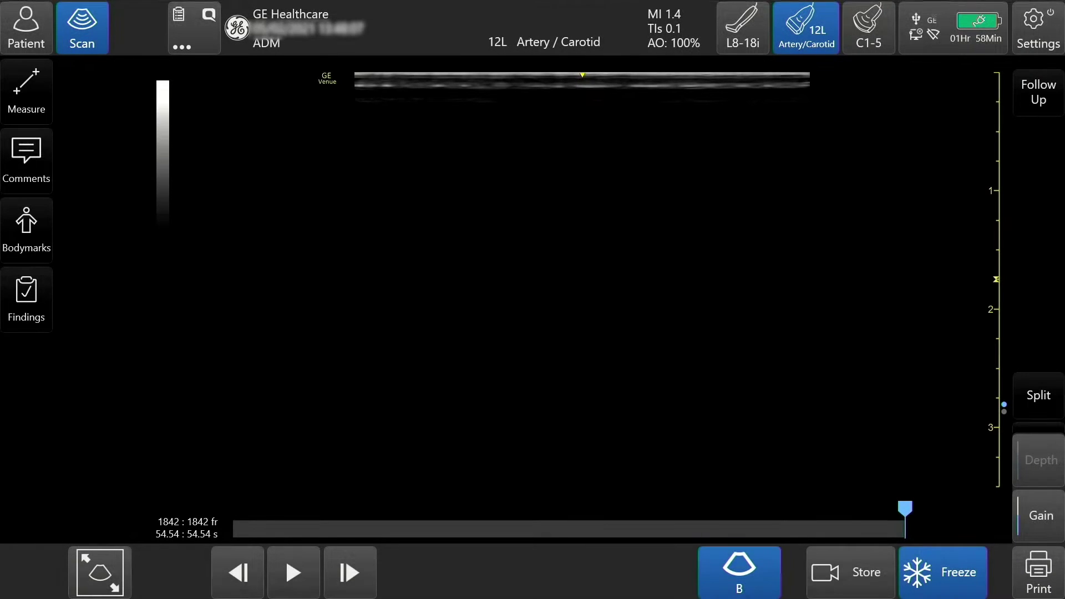
Open the thyroid exam from the local archive for review and look through its stored images.
key(Tab)
key(Return)
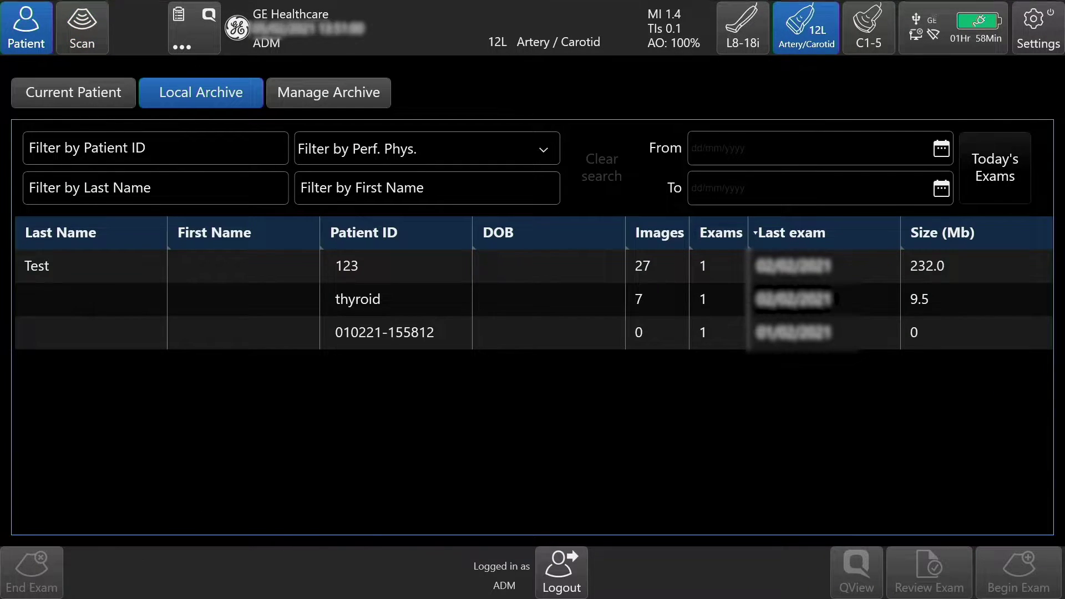
key(Tab)
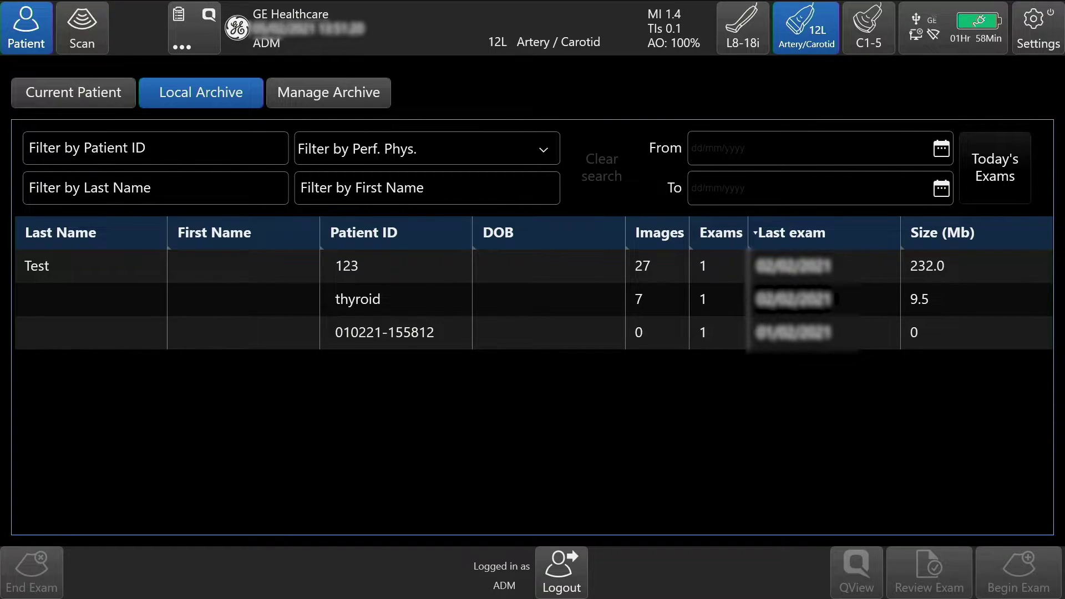
click(360, 299)
click(358, 299)
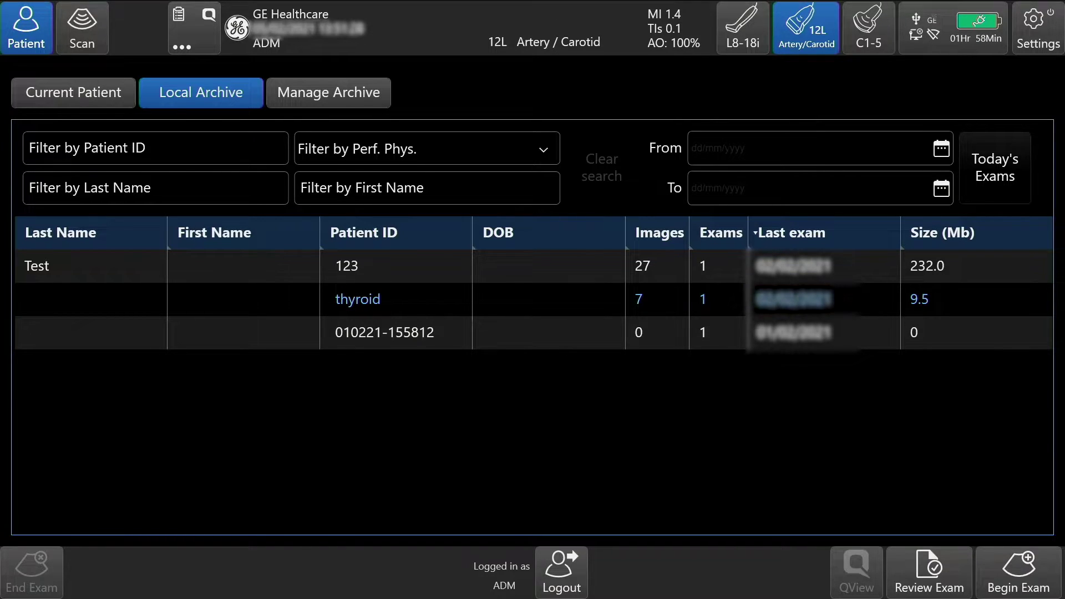
click(930, 571)
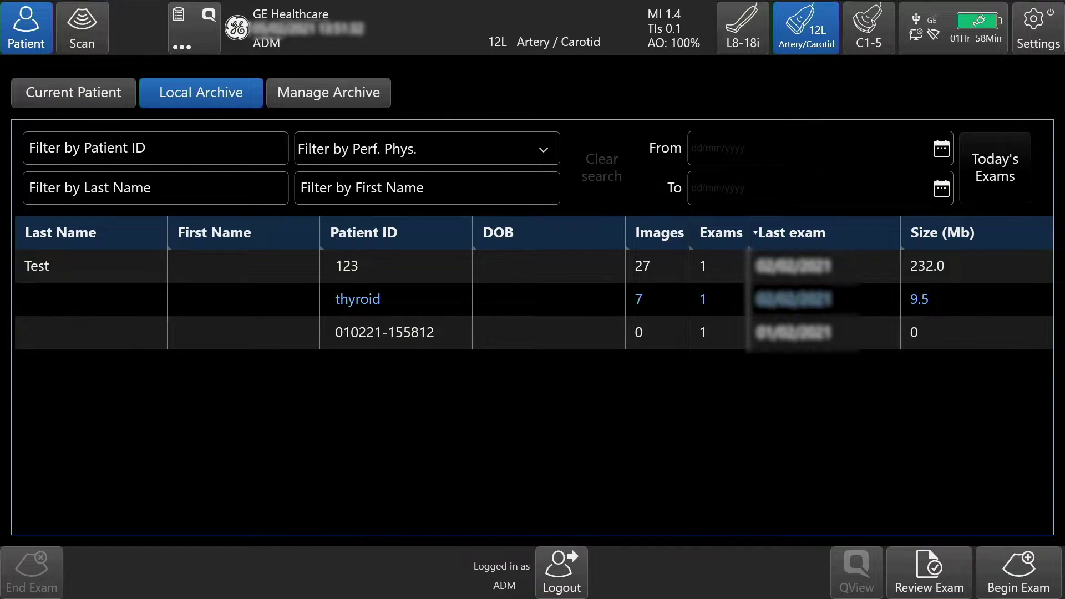
click(929, 571)
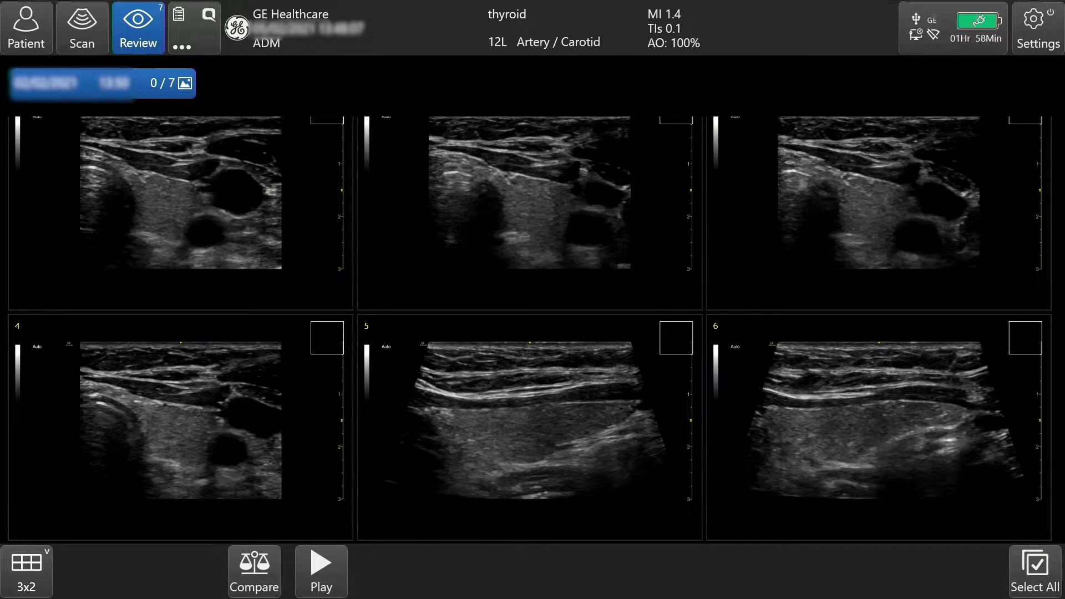
scroll(530, 327, down, 5)
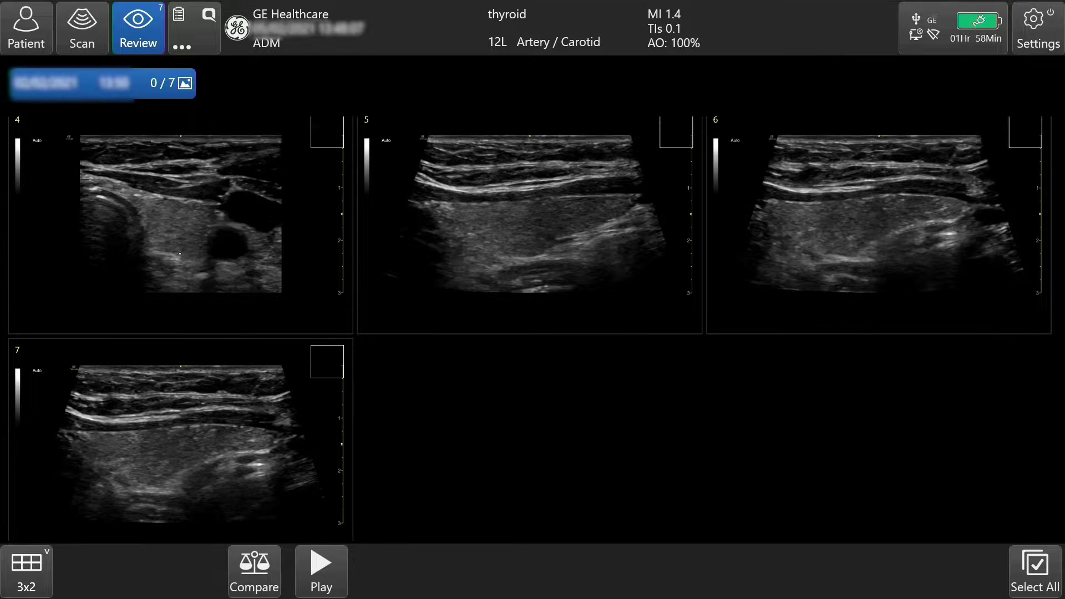
scroll(530, 327, up, 5)
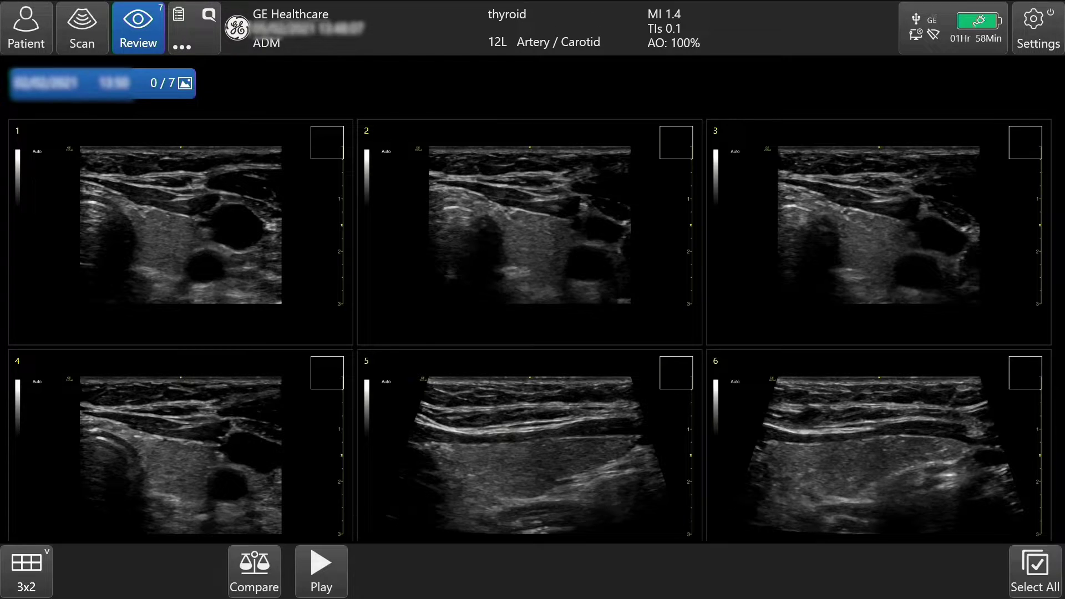
Delete images 4 and 6 from the reviewed thyroid exam.
click(327, 372)
click(1026, 373)
click(980, 572)
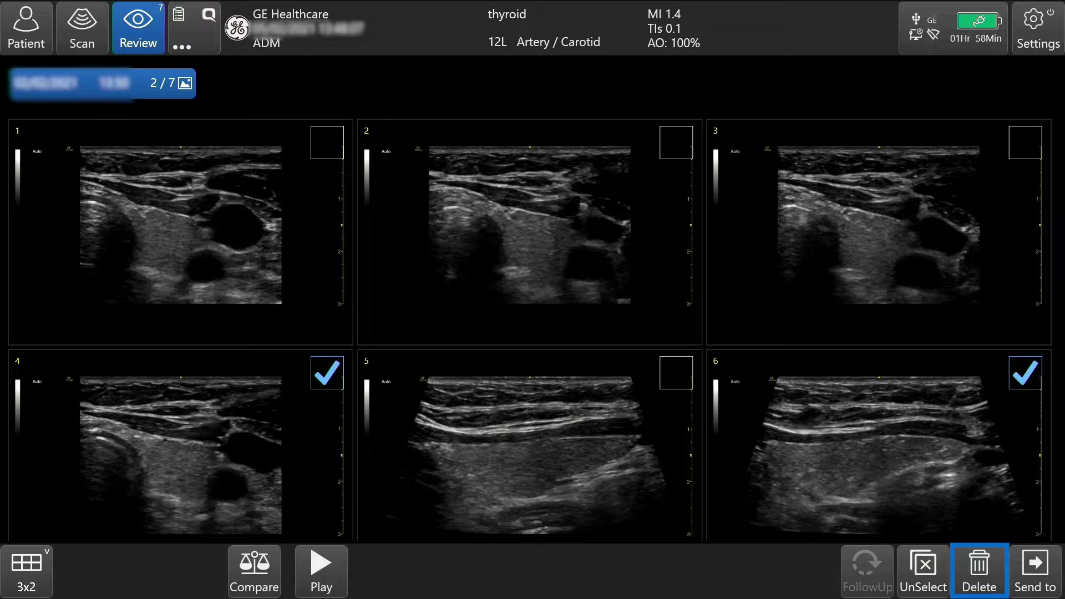
click(979, 571)
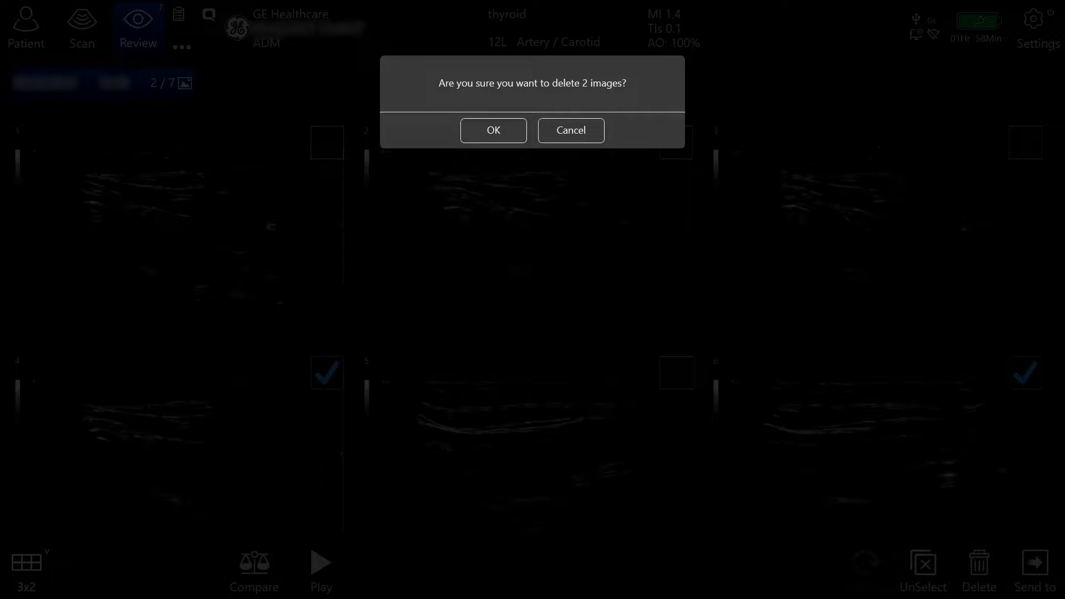
click(493, 130)
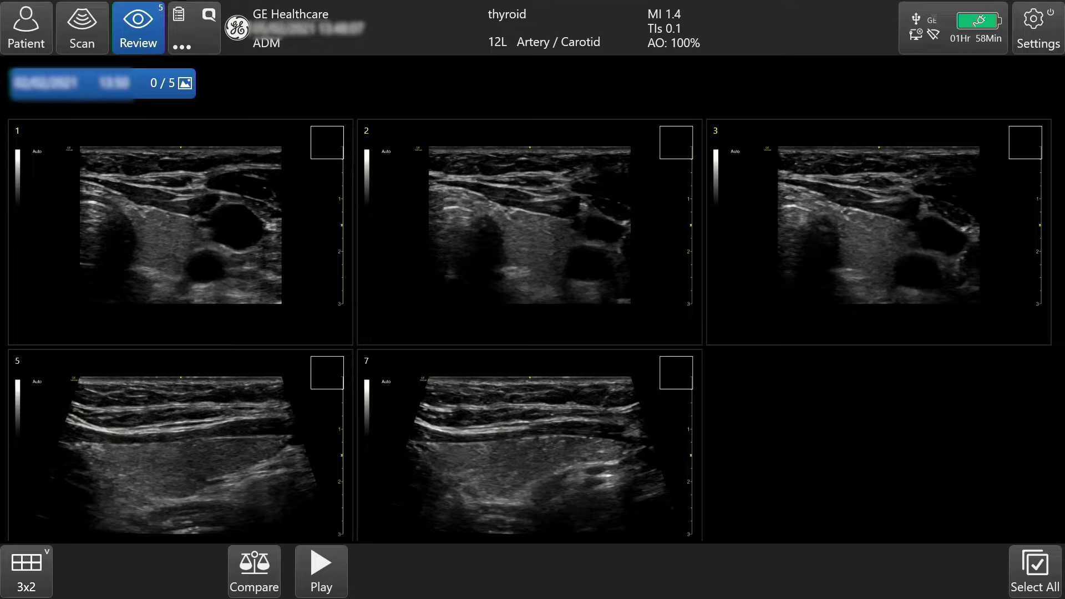
click(1035, 572)
click(1034, 572)
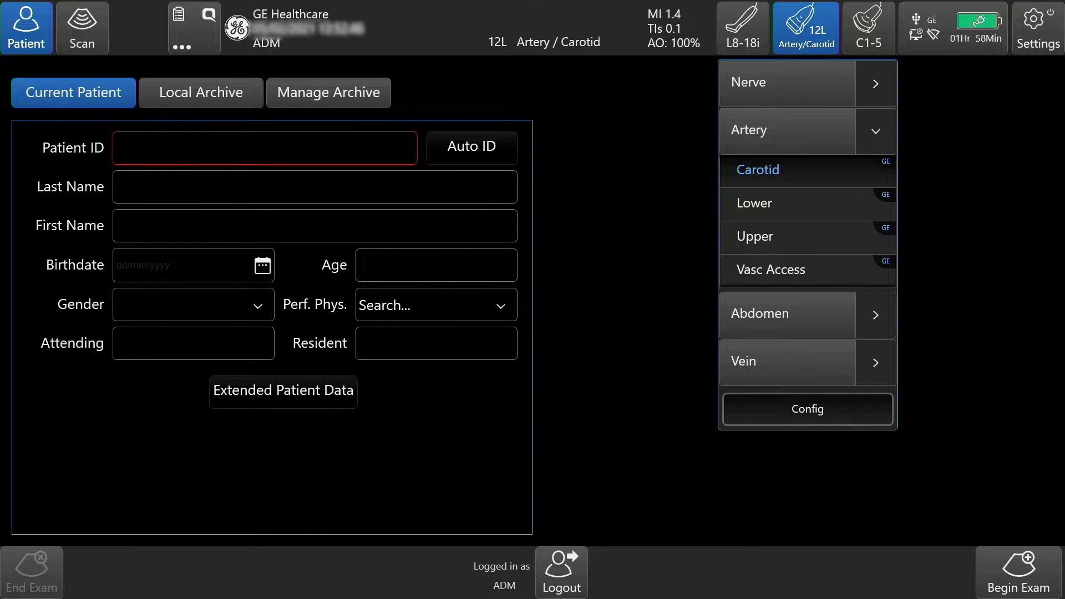
Delete the patient record that has no images from the local archive in archive management.
click(328, 92)
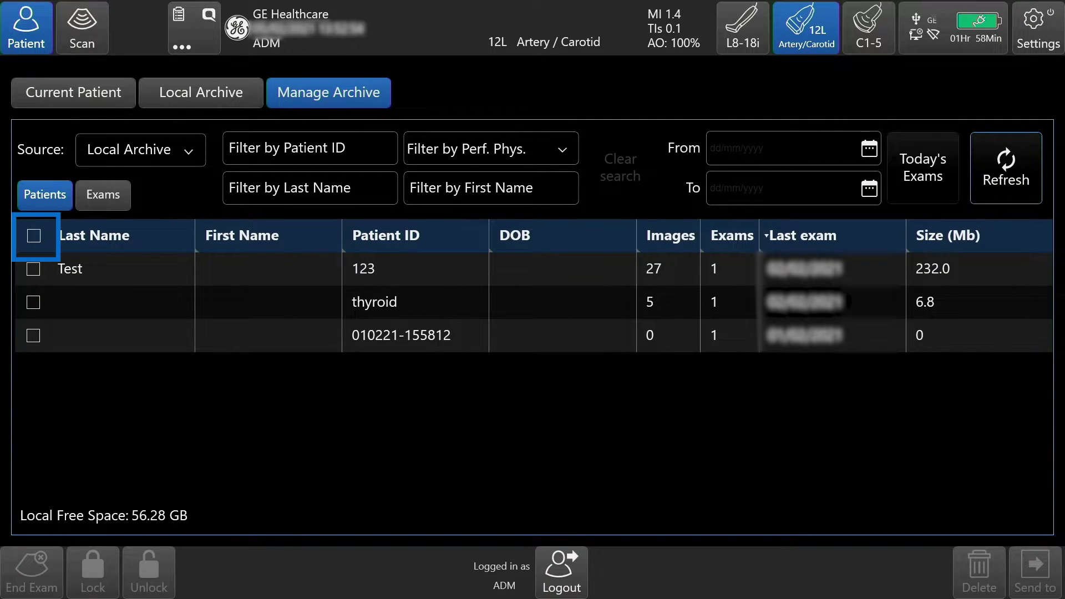
click(34, 236)
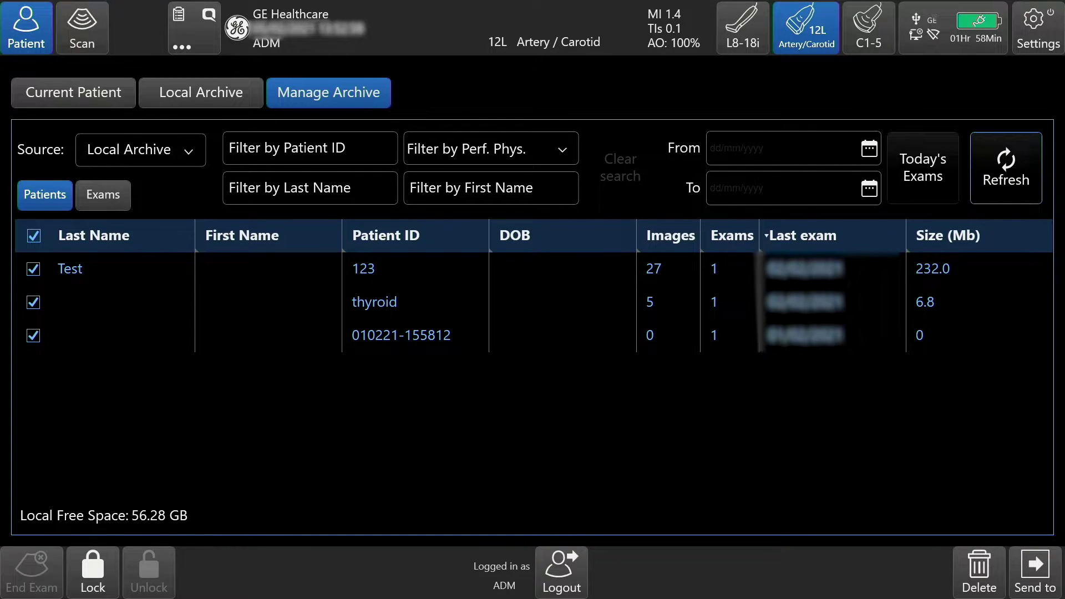
click(34, 235)
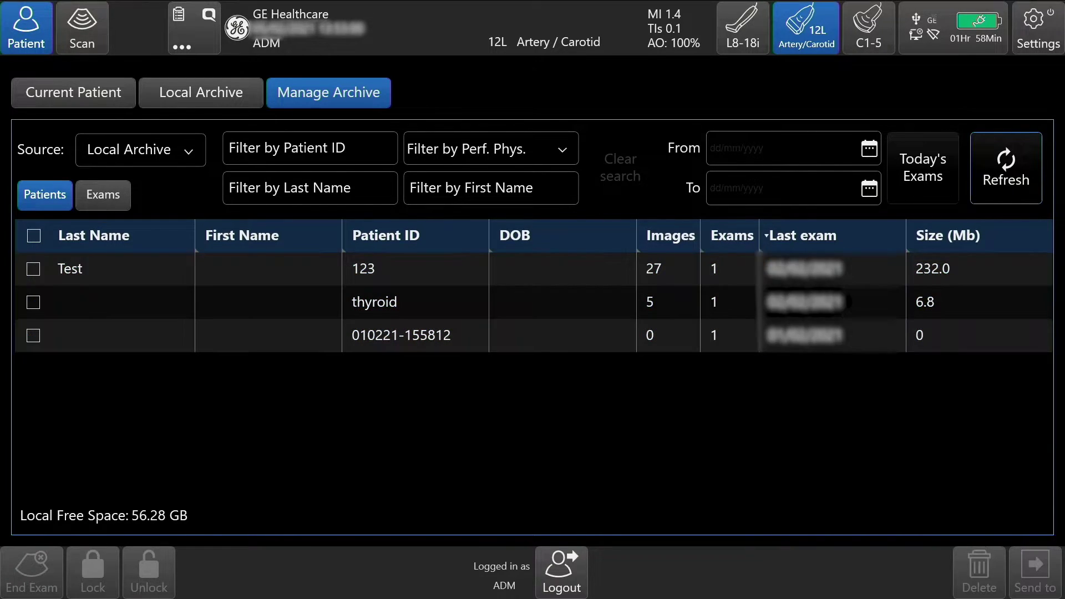
click(34, 335)
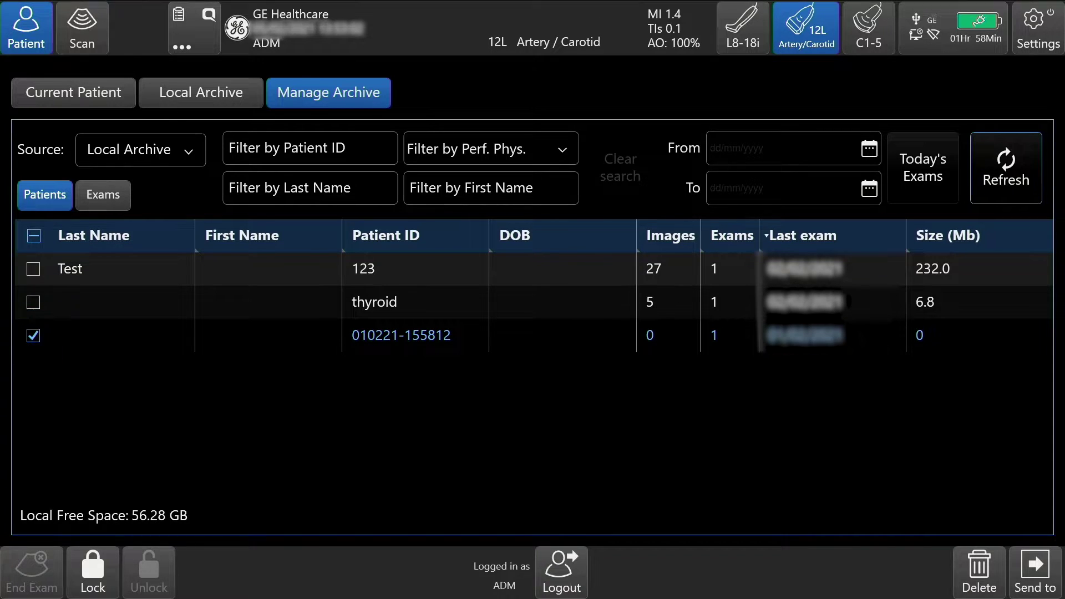
click(979, 572)
click(980, 571)
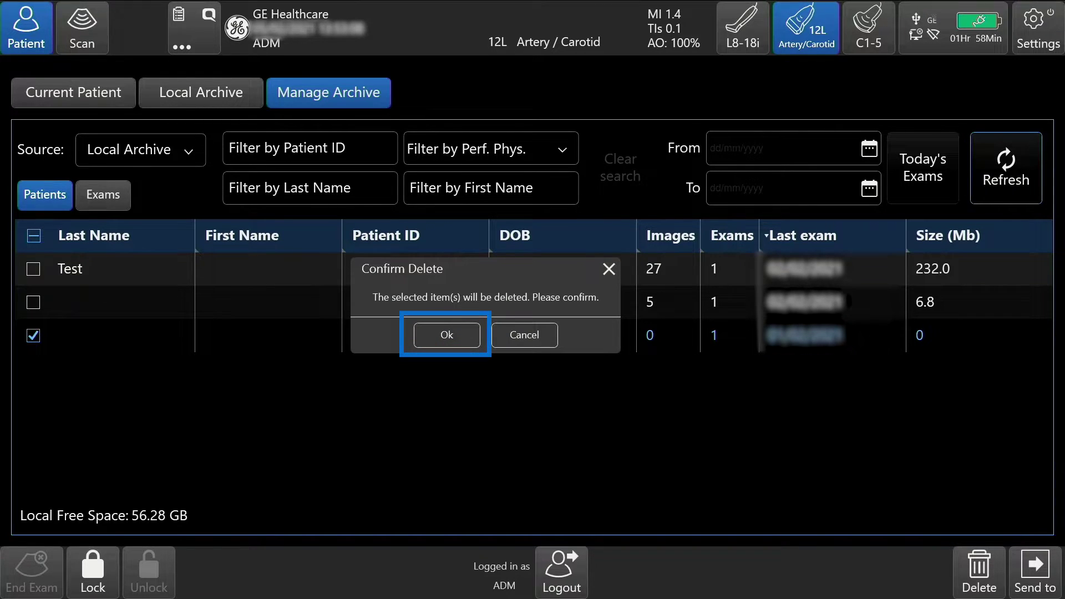
click(446, 335)
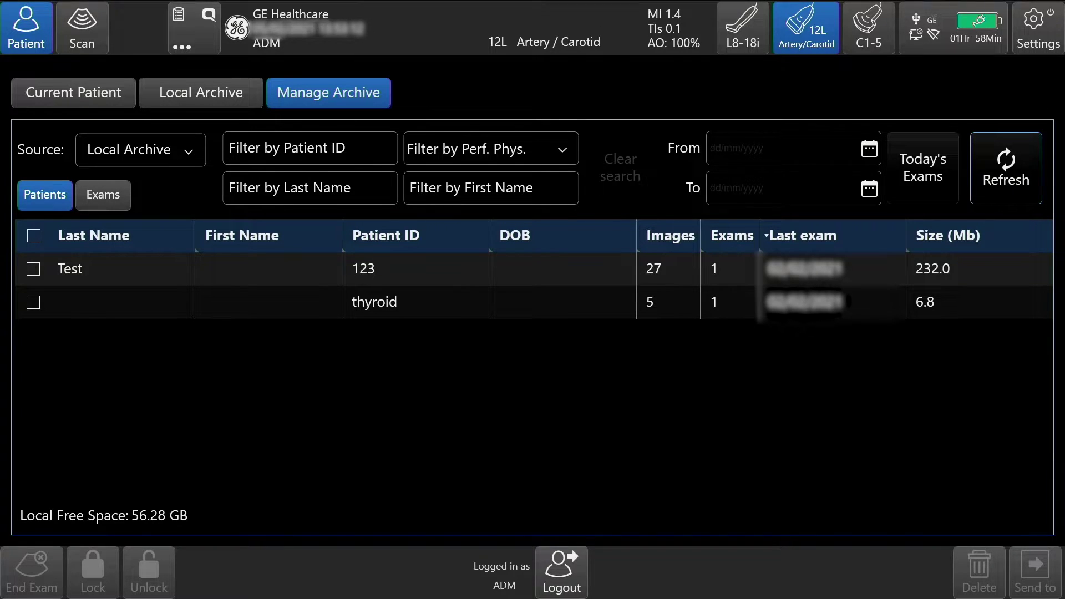
Show the local archive's patient list and take a screen capture of it.
click(201, 92)
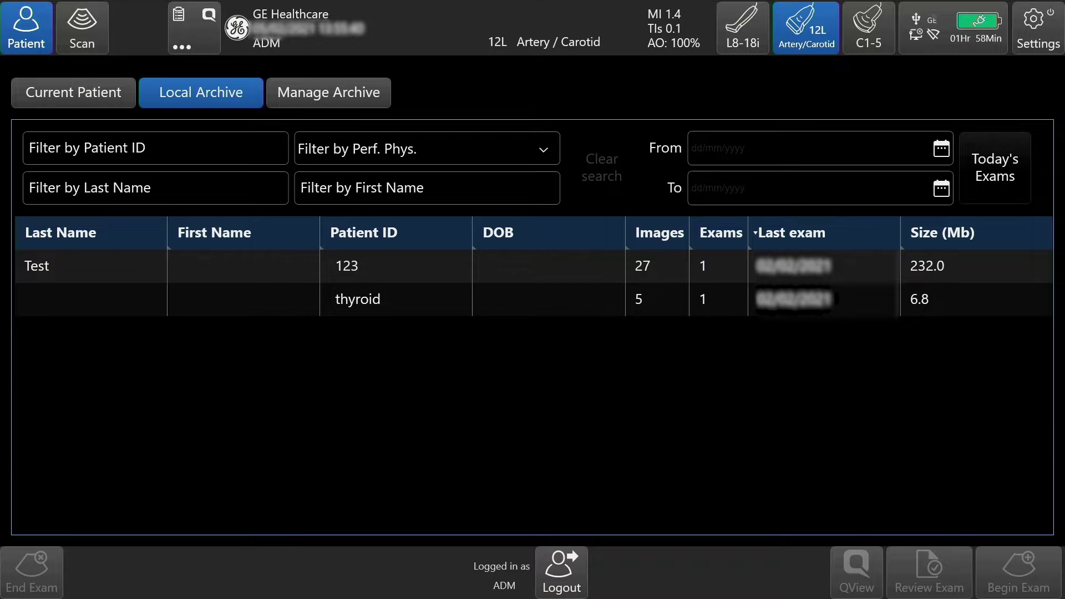
click(1033, 29)
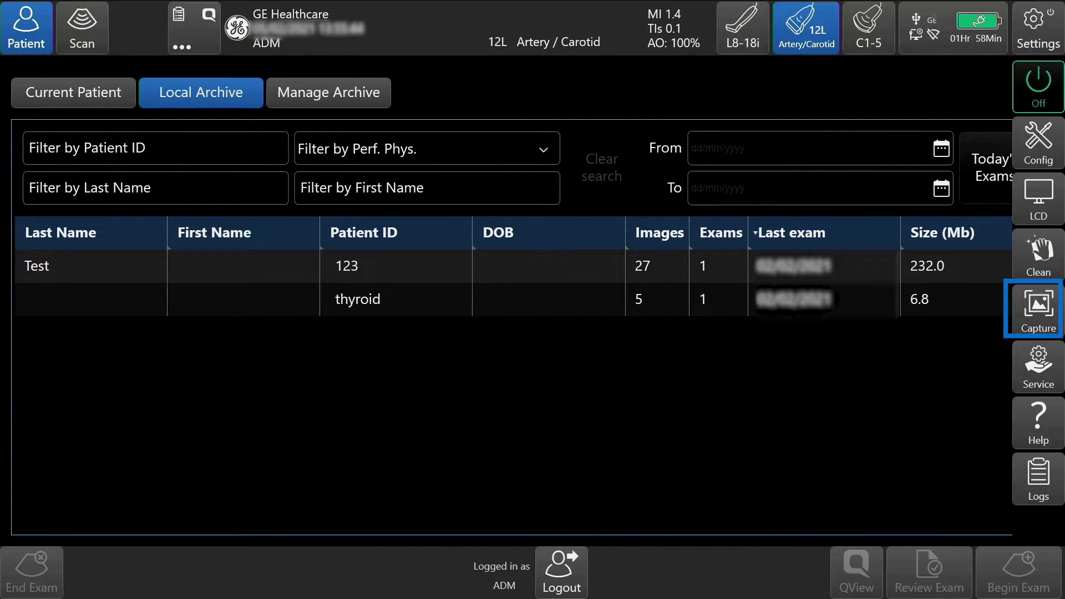
click(1038, 311)
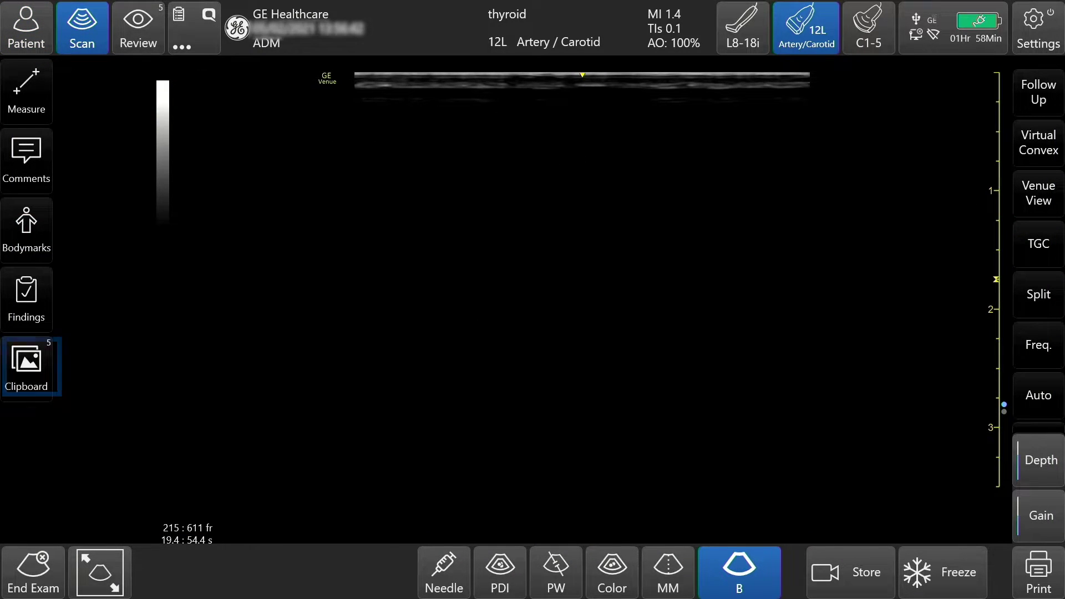
Delete images 2 and 7 of the thyroid exam from the scan screen's clipboard.
click(26, 369)
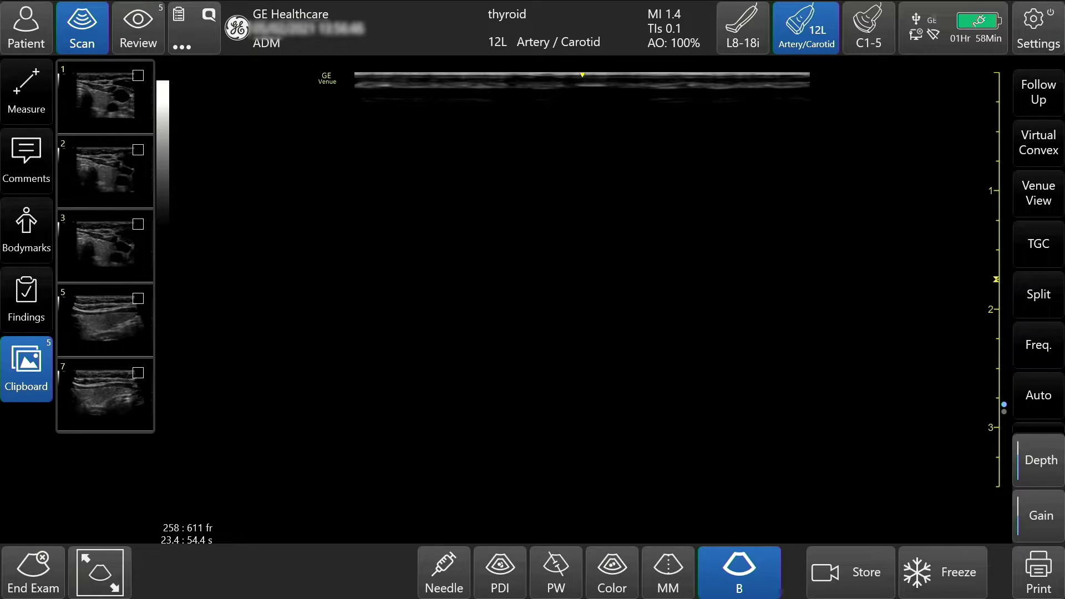
click(138, 372)
click(138, 150)
click(183, 157)
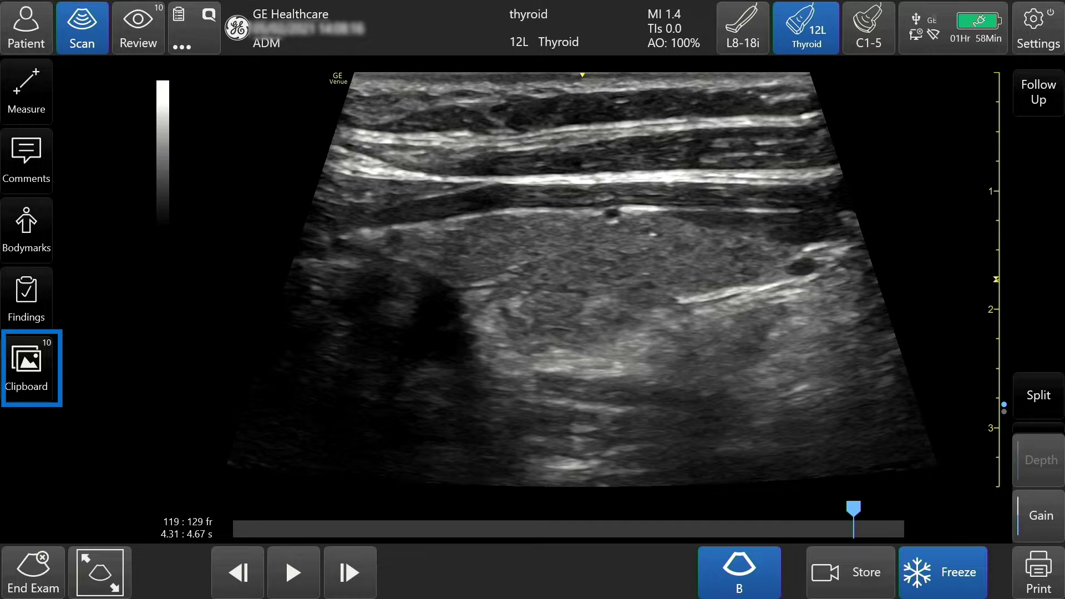
Select clipboard images 6, 8 and 10 and open the options for sending them to an external device.
click(26, 366)
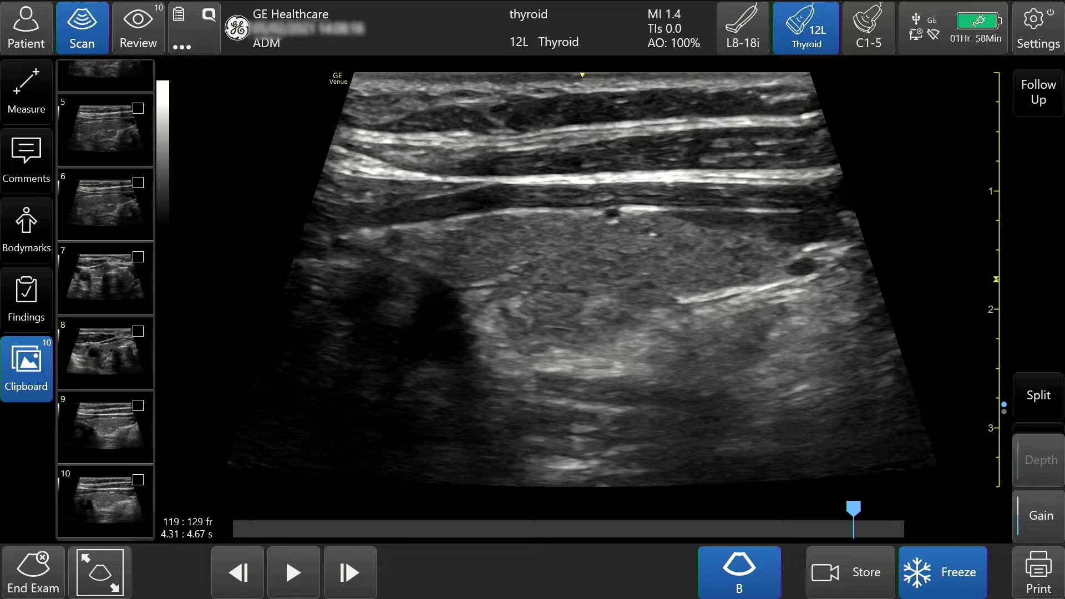
click(138, 182)
click(138, 331)
click(138, 480)
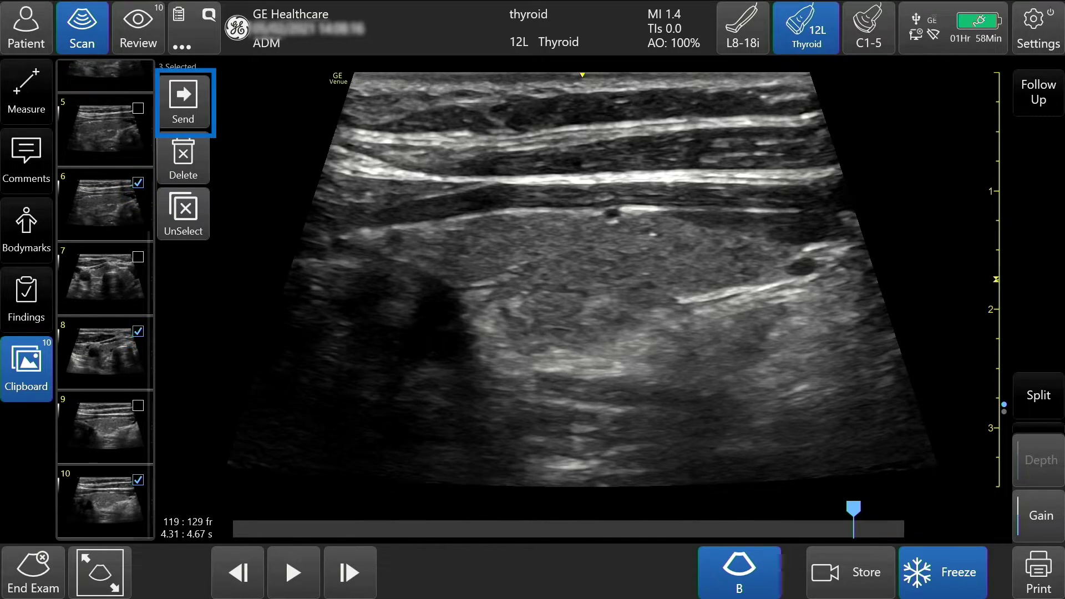
click(183, 102)
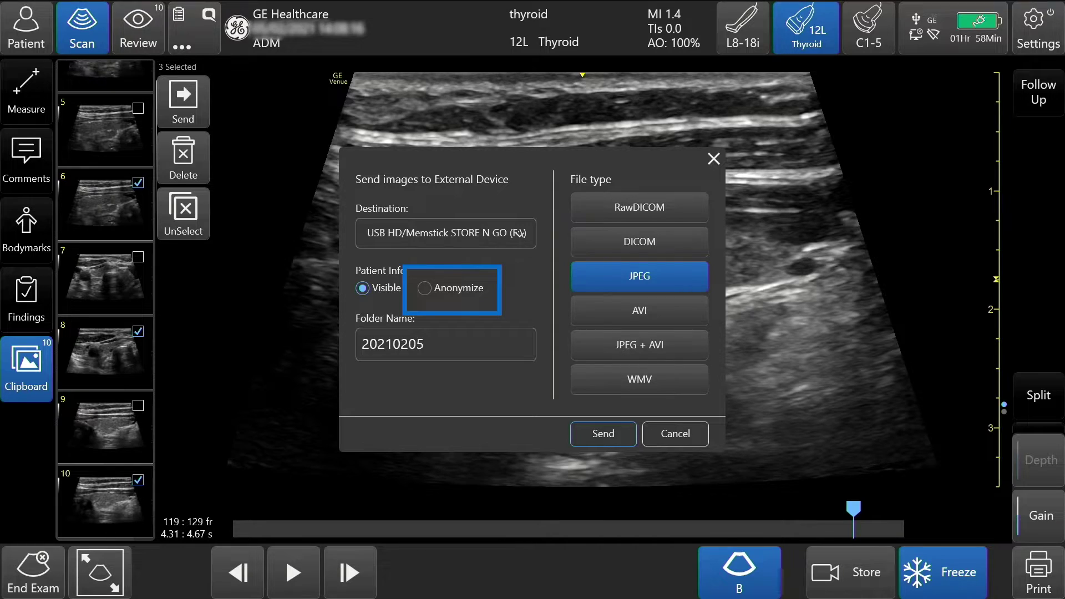
Anonymize the patient info for the export and set the folder name to Test.
click(425, 288)
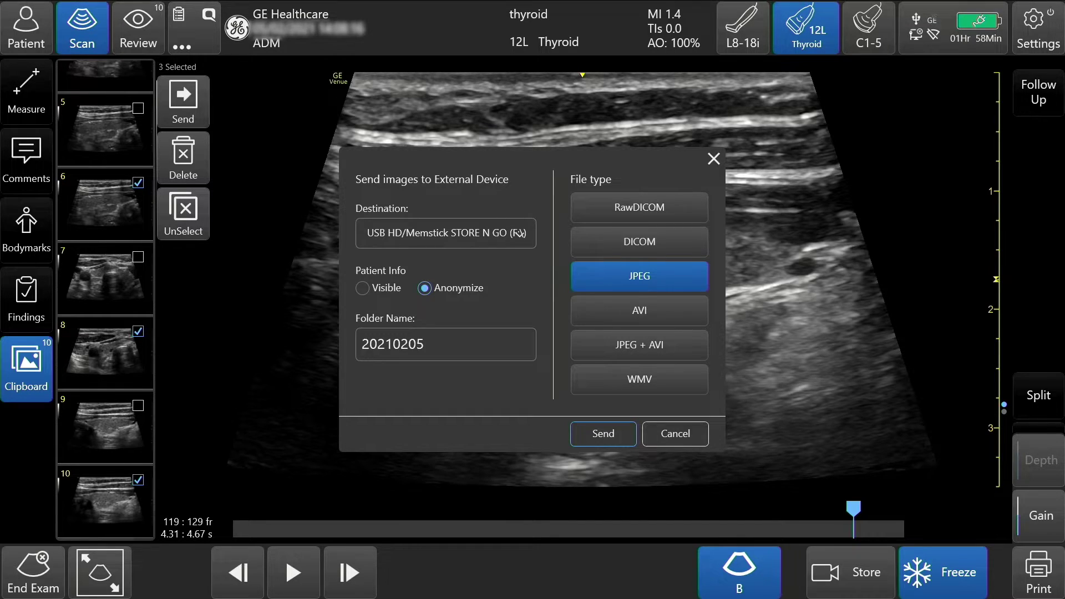
click(434, 346)
key(BackSpace)
key(BackSpace)
key(BackSpace)
key(BackSpace)
key(BackSpace)
key(BackSpace)
key(BackSpace)
key(BackSpace)
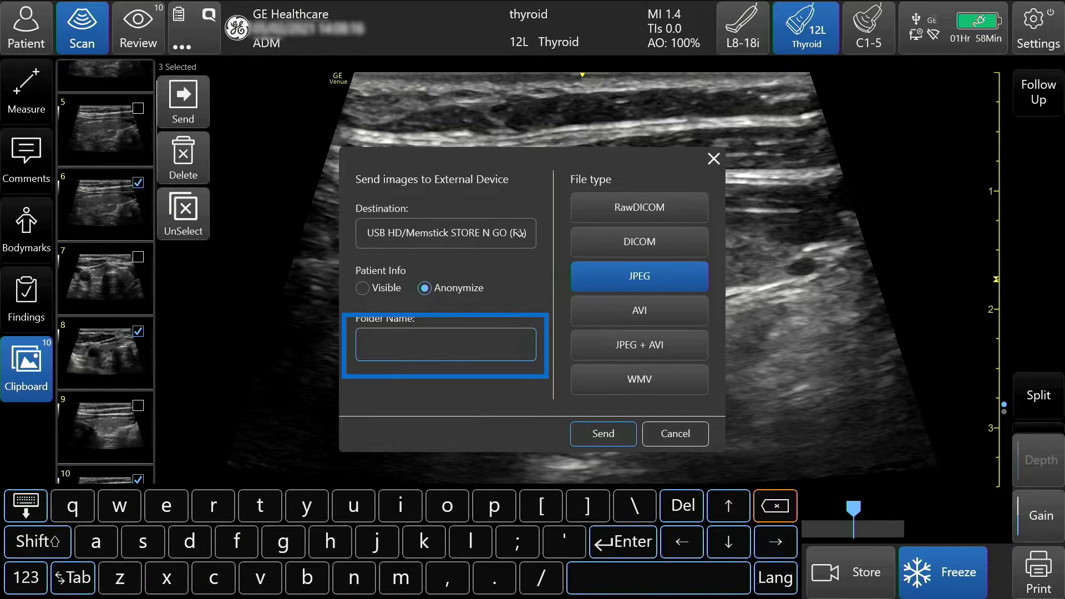
text(Test)
key(Tab)
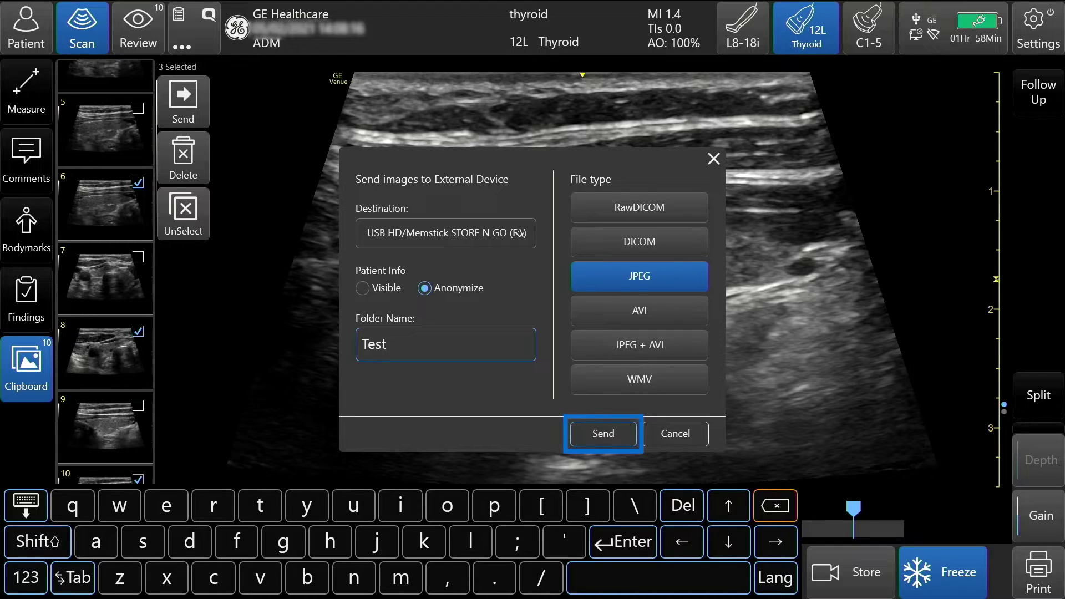
Send the selected images as JPEG to the USB memory stick and acknowledge the messages.
key(Return)
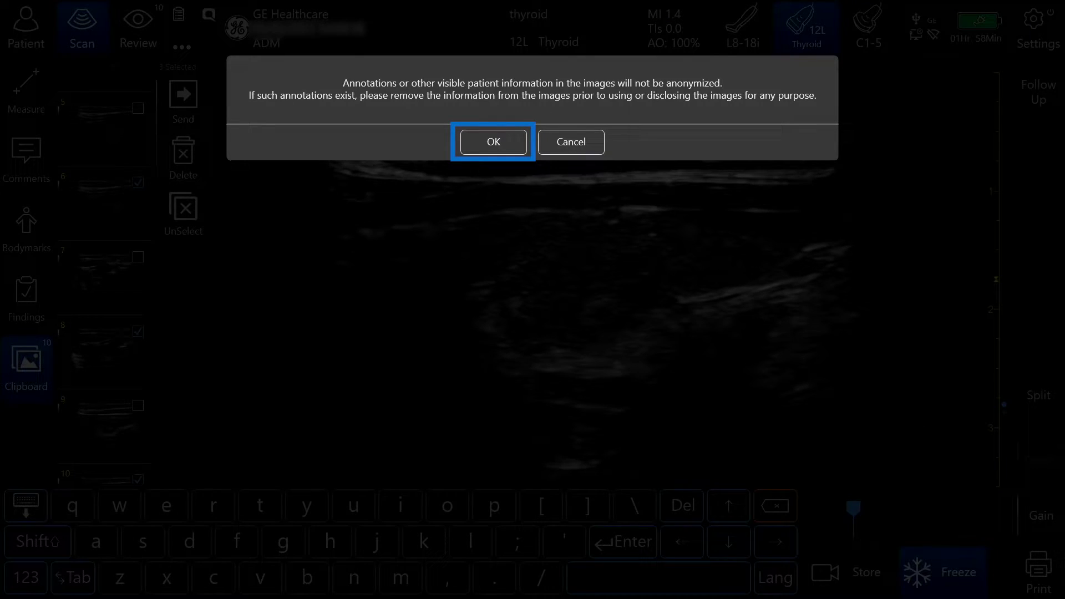
key(Return)
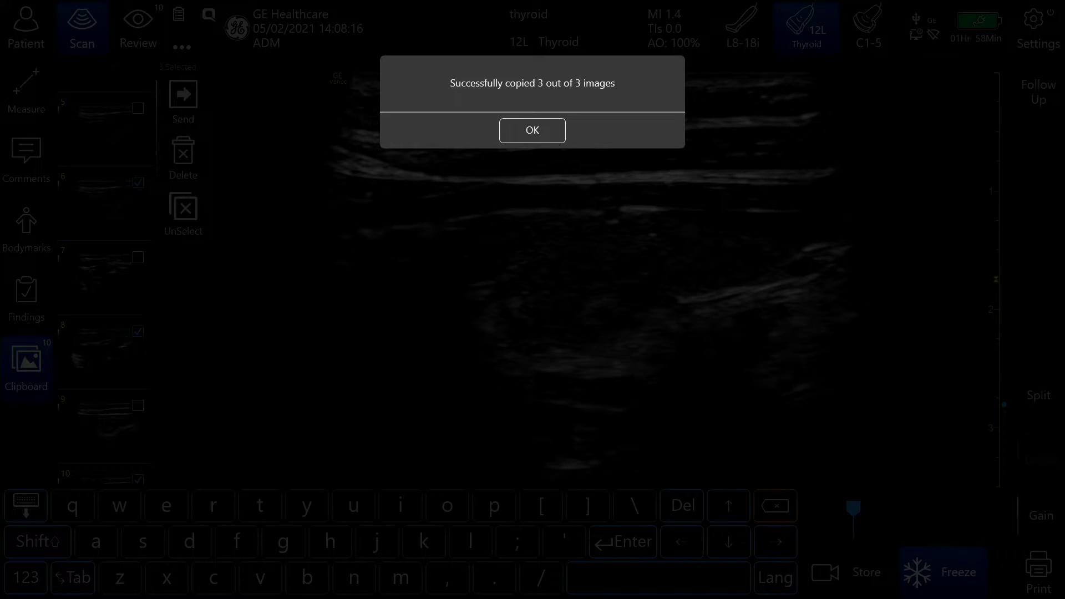
click(549, 136)
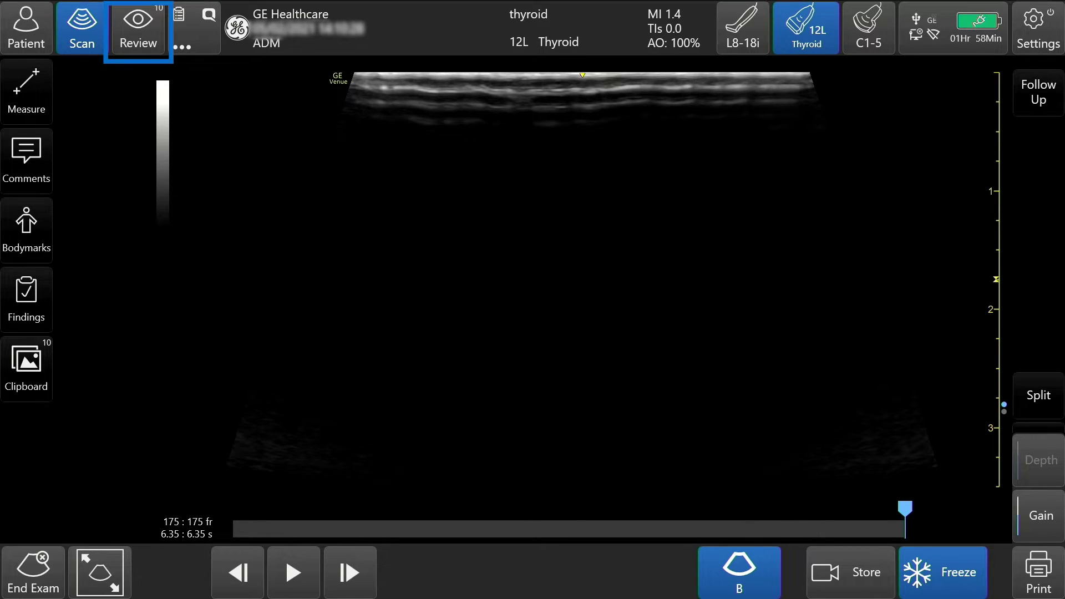
Open the current exam's image review, clear a trial selection of images 2, 4 and 6, and select all images.
click(138, 28)
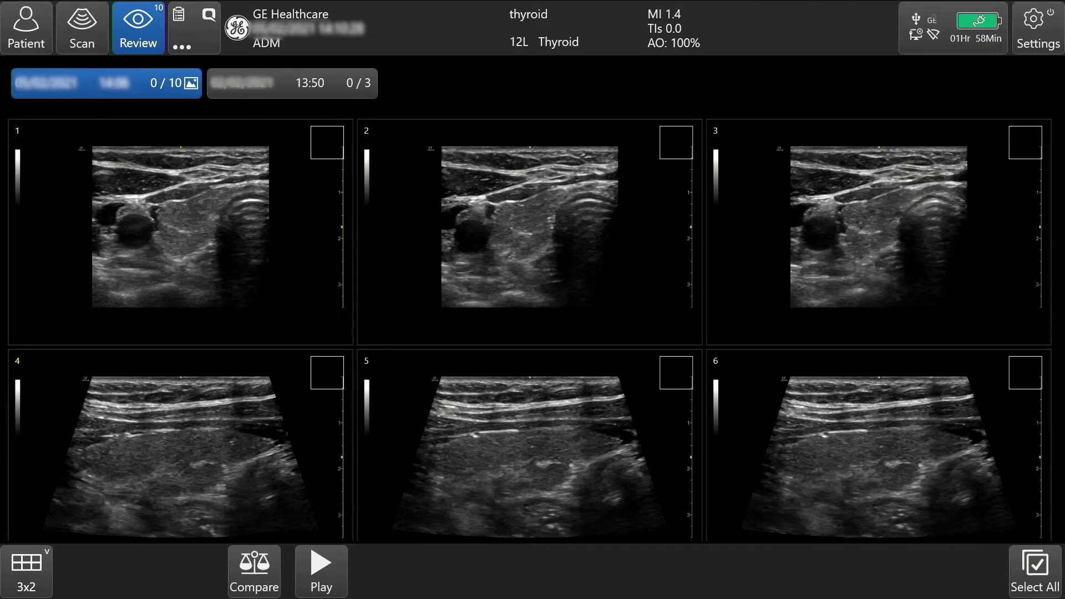
click(327, 373)
click(676, 143)
click(1025, 373)
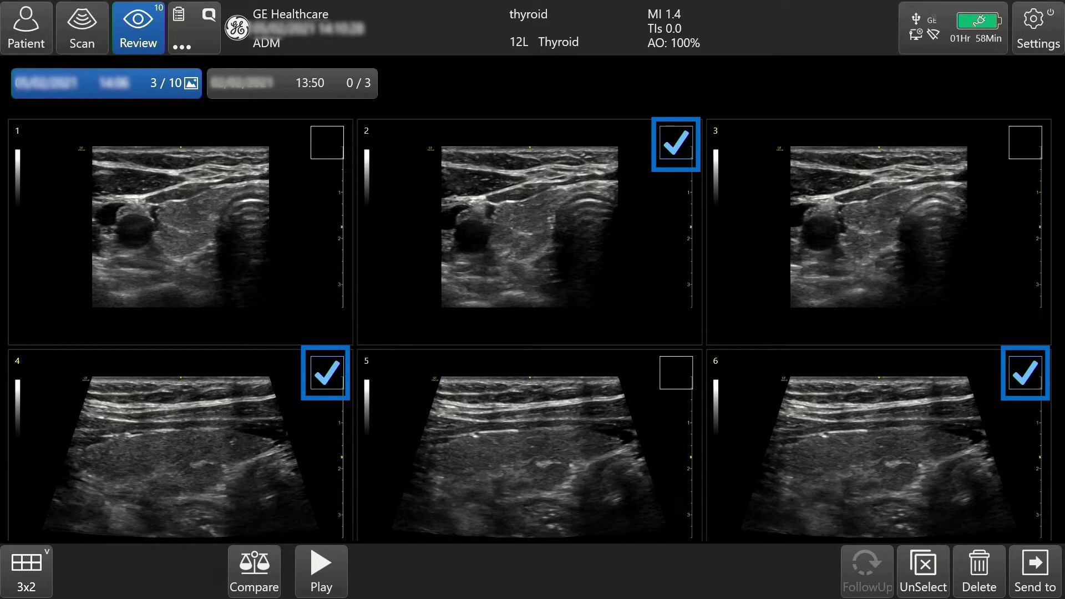
click(923, 571)
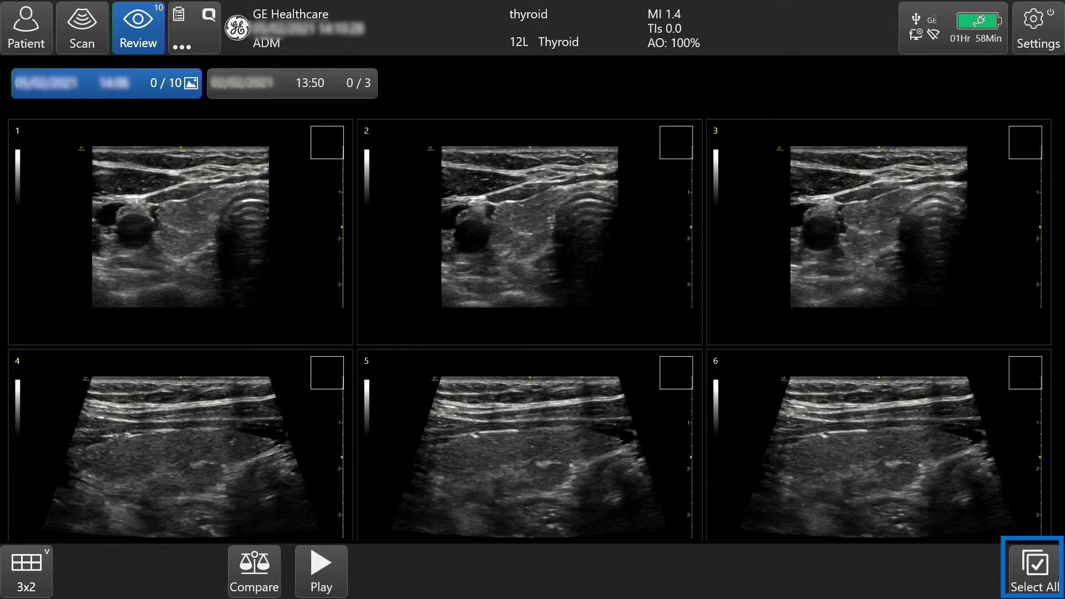
click(1035, 572)
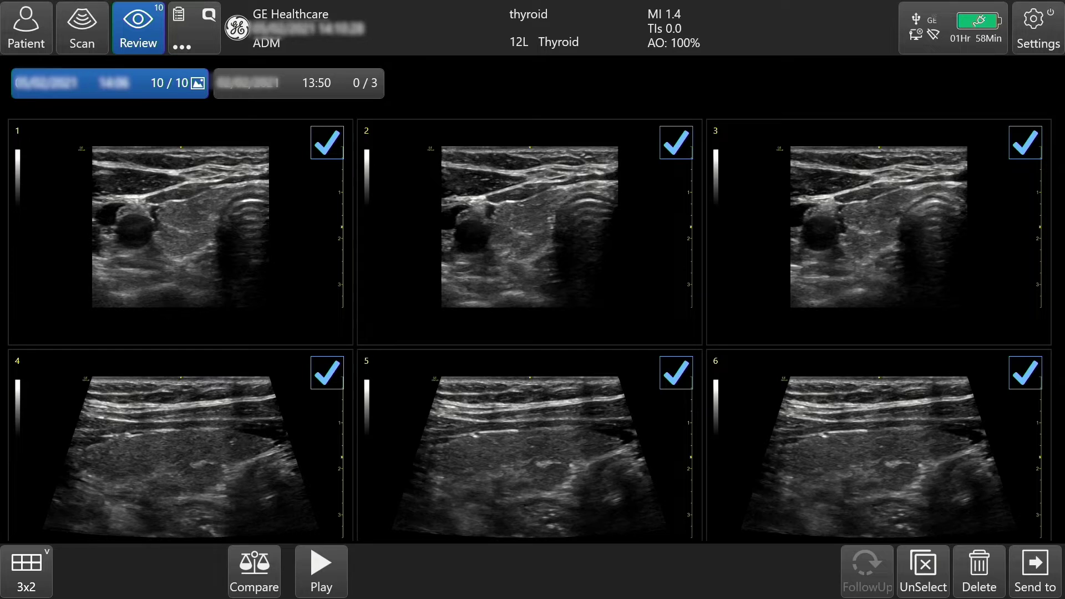
Export all selected exam images to the USB memory stick as JPEG with anonymized patient info and acknowledge the messages.
click(1035, 571)
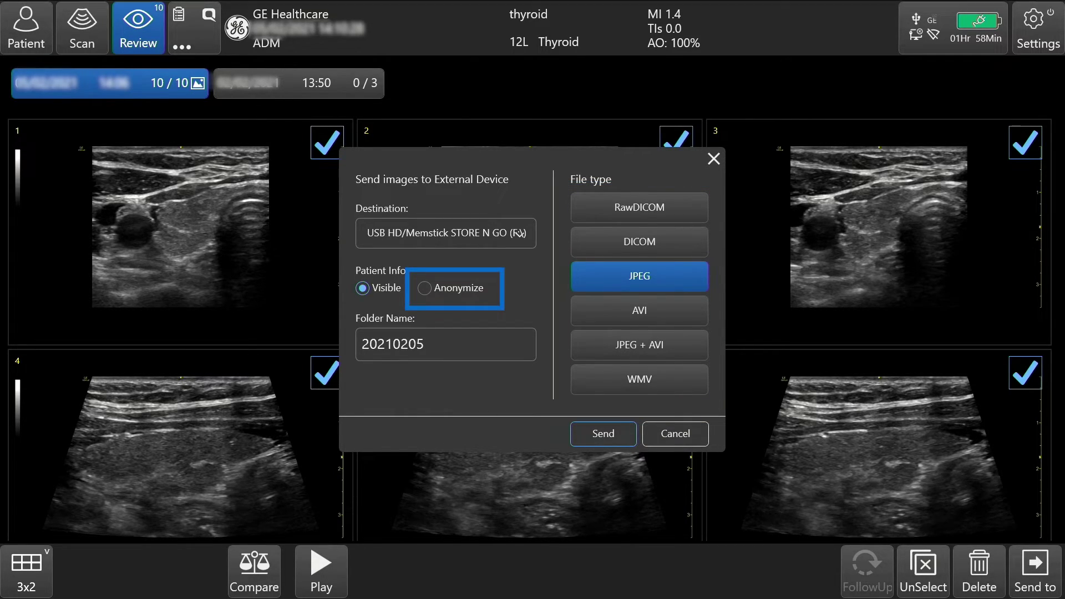
click(425, 288)
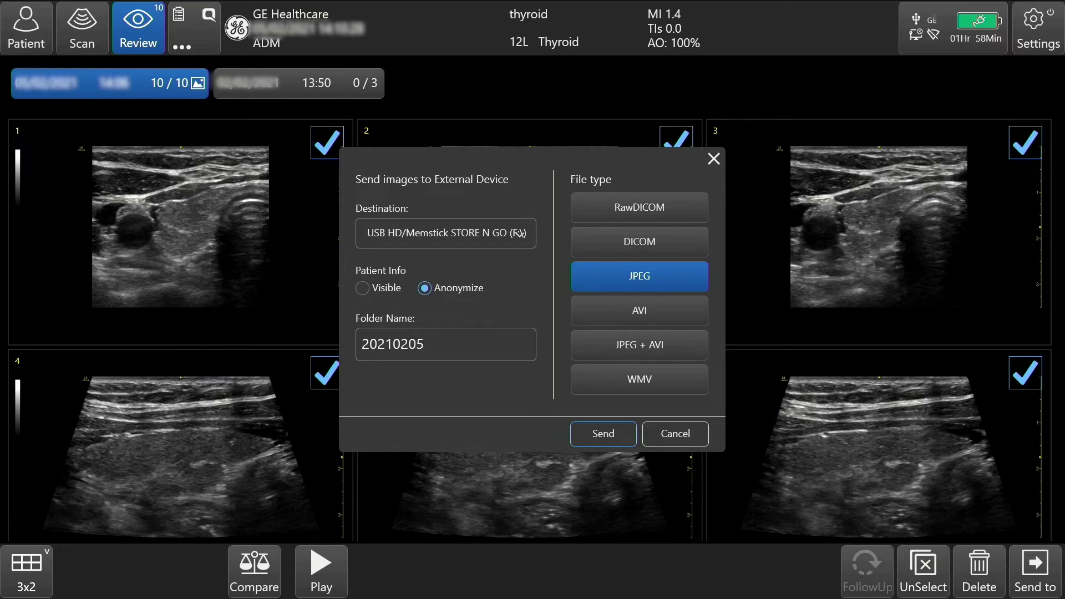
click(603, 434)
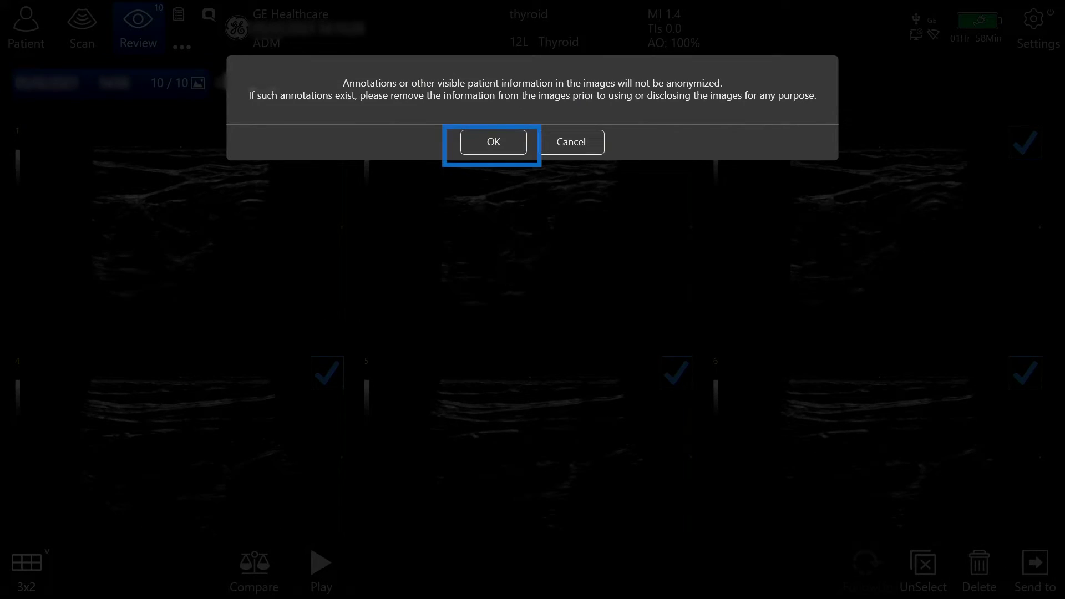
click(493, 141)
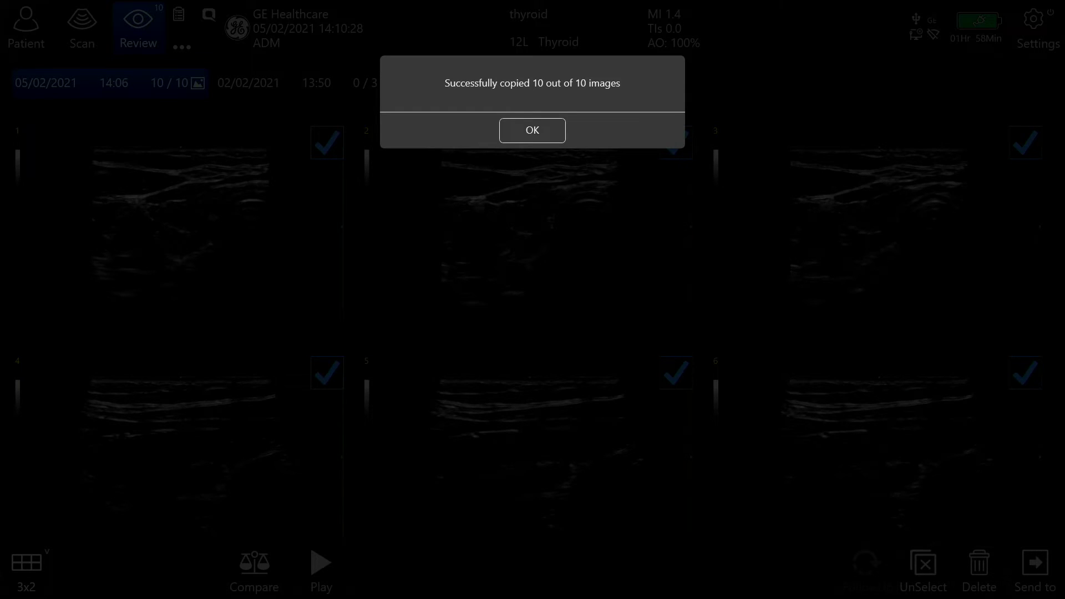
click(542, 134)
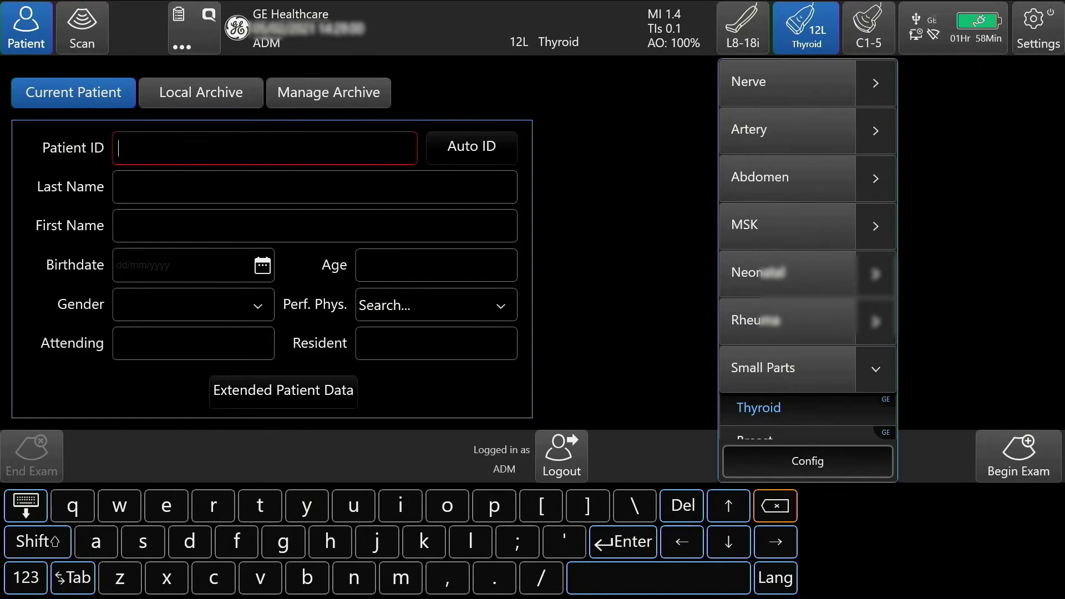
Select the Test patient in the archive manager and choose JPEG AVI WMV USB (STORE N GO) as the copy destination.
click(329, 92)
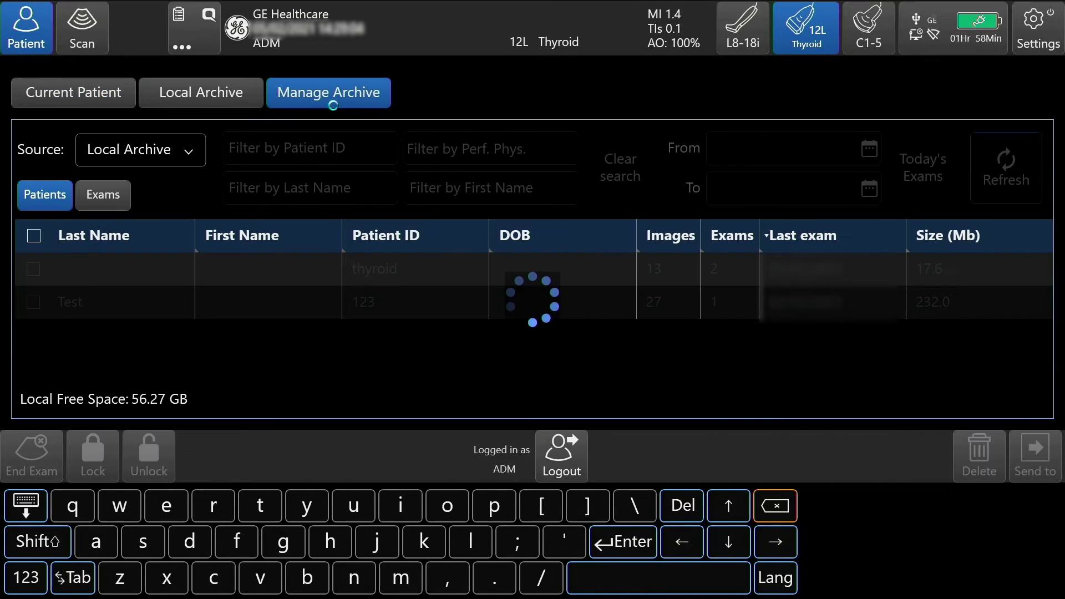
click(388, 303)
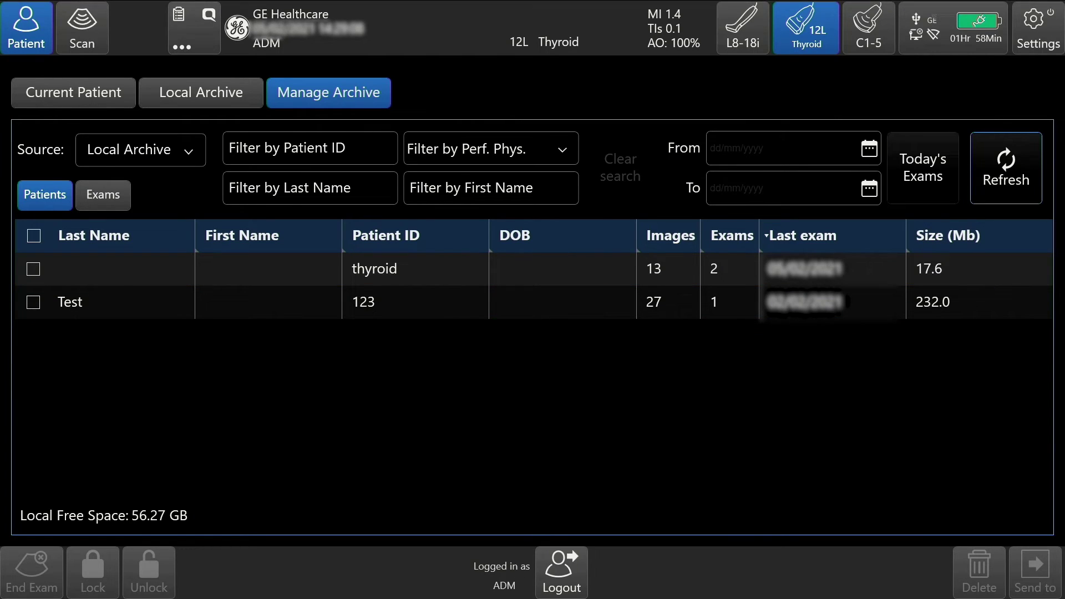
click(34, 303)
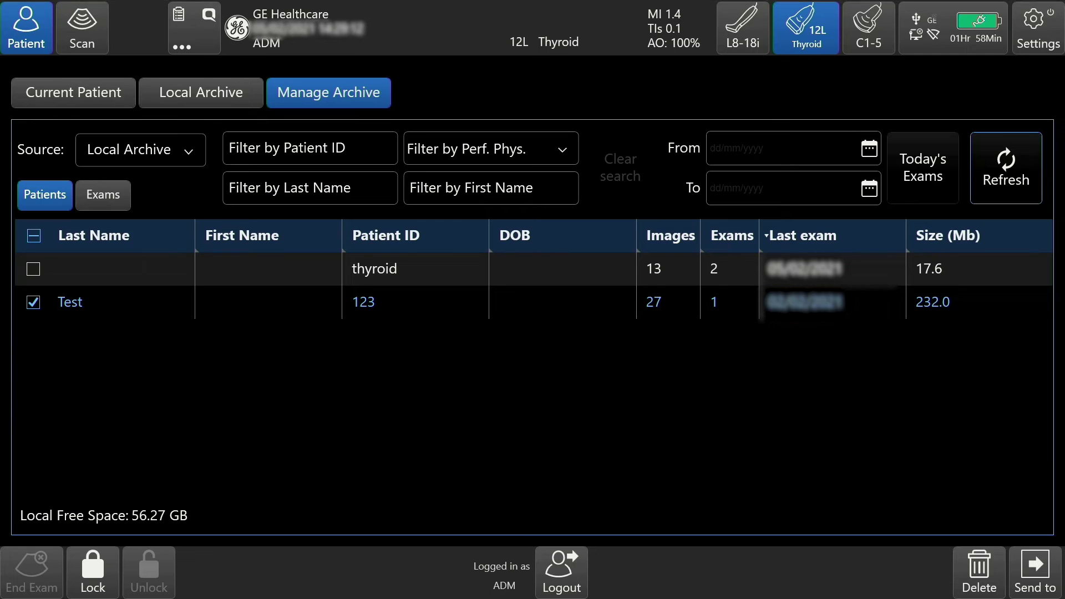
click(1035, 572)
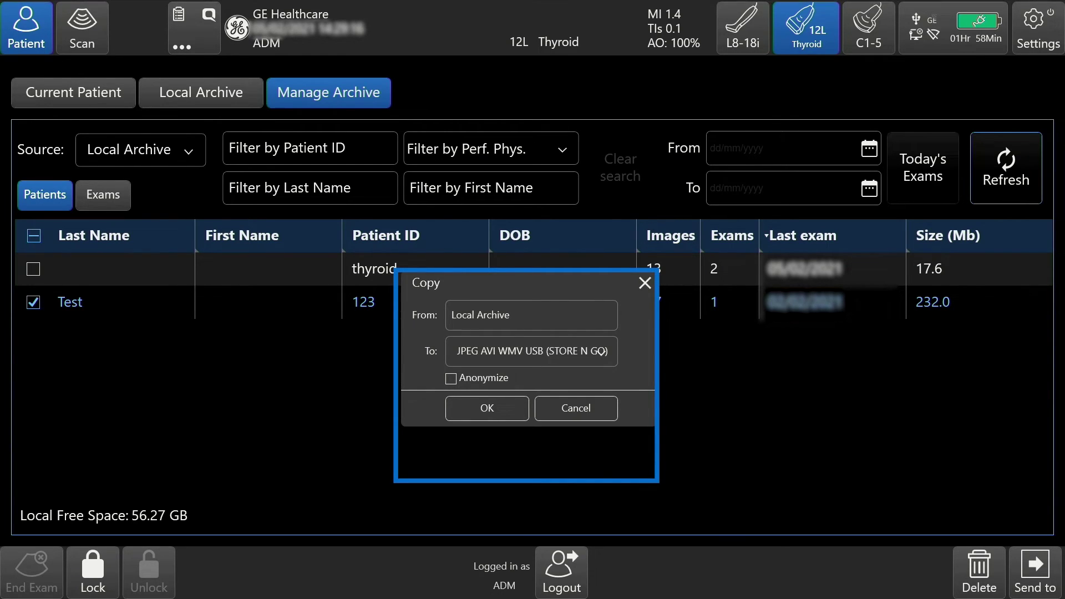
click(600, 352)
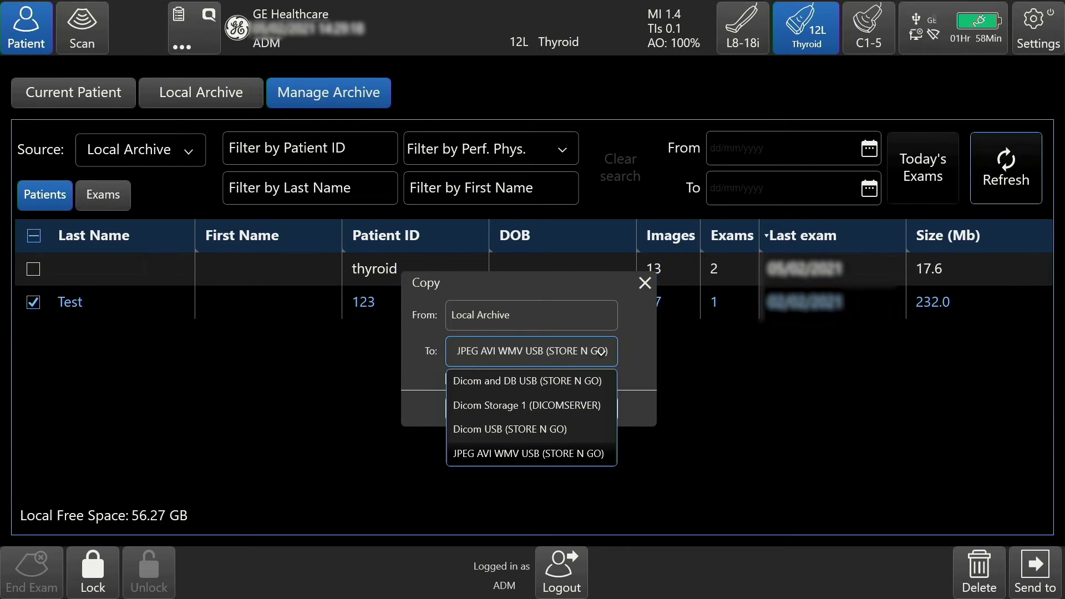
click(508, 454)
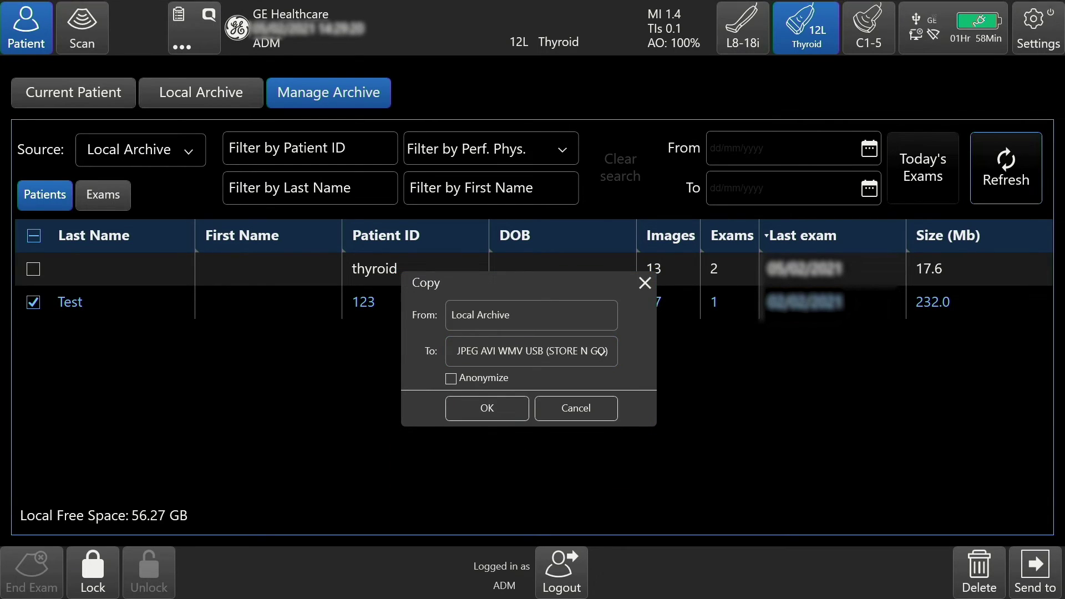